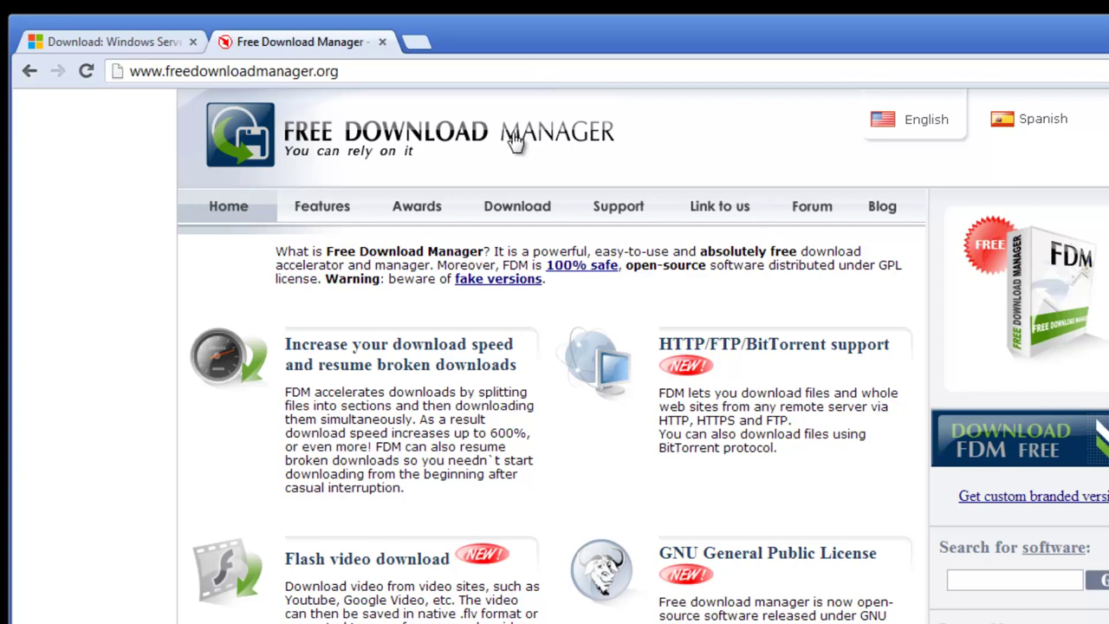
# Open the Free Download Manager download page, then run the fdminst installer from the desktop and proceed past its welcome page
pyautogui.click(522, 210)
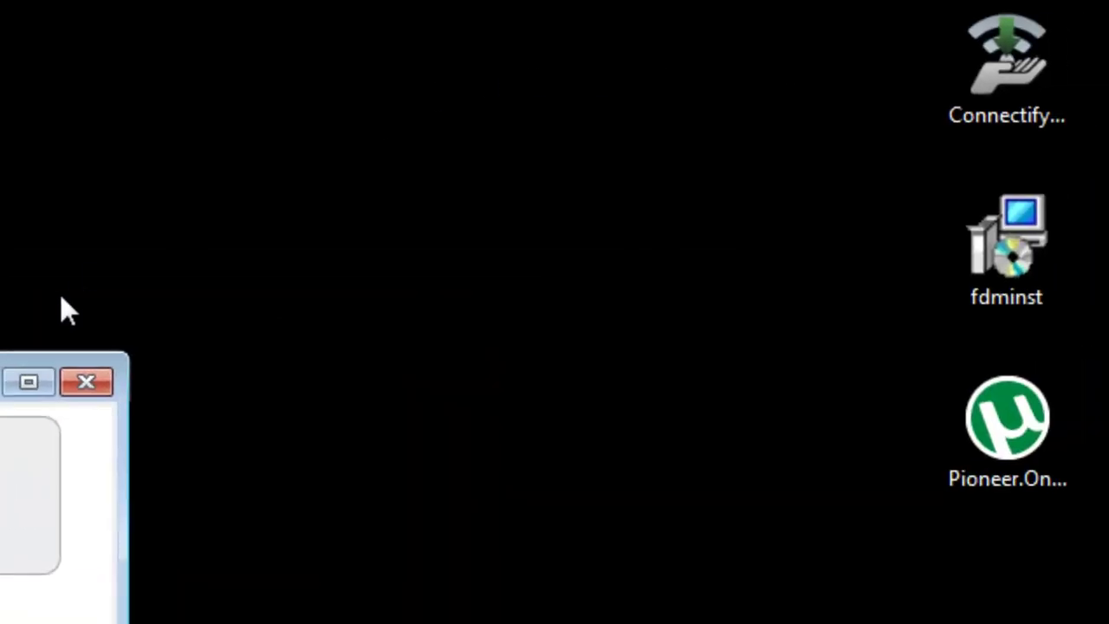
pyautogui.doubleClick(988, 240)
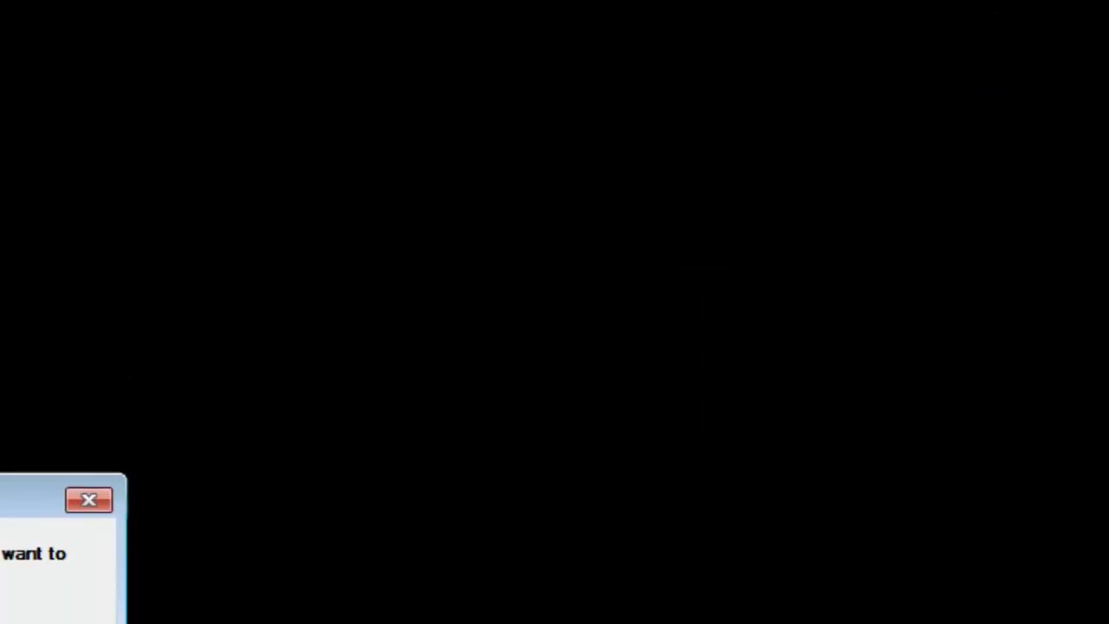
pyautogui.click(631, 340)
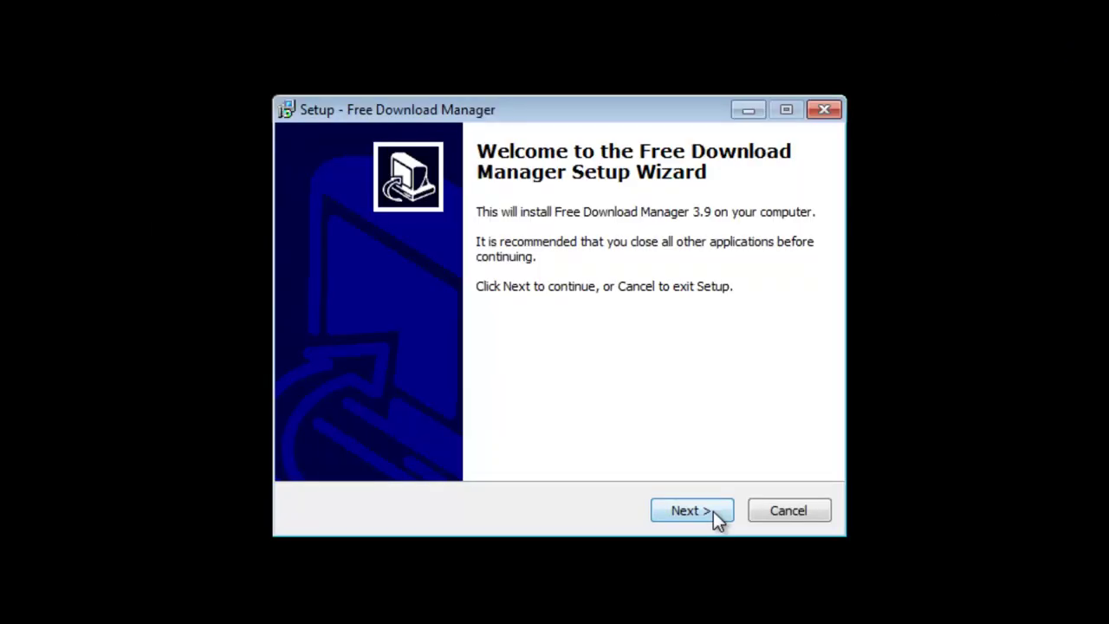
pyautogui.click(713, 511)
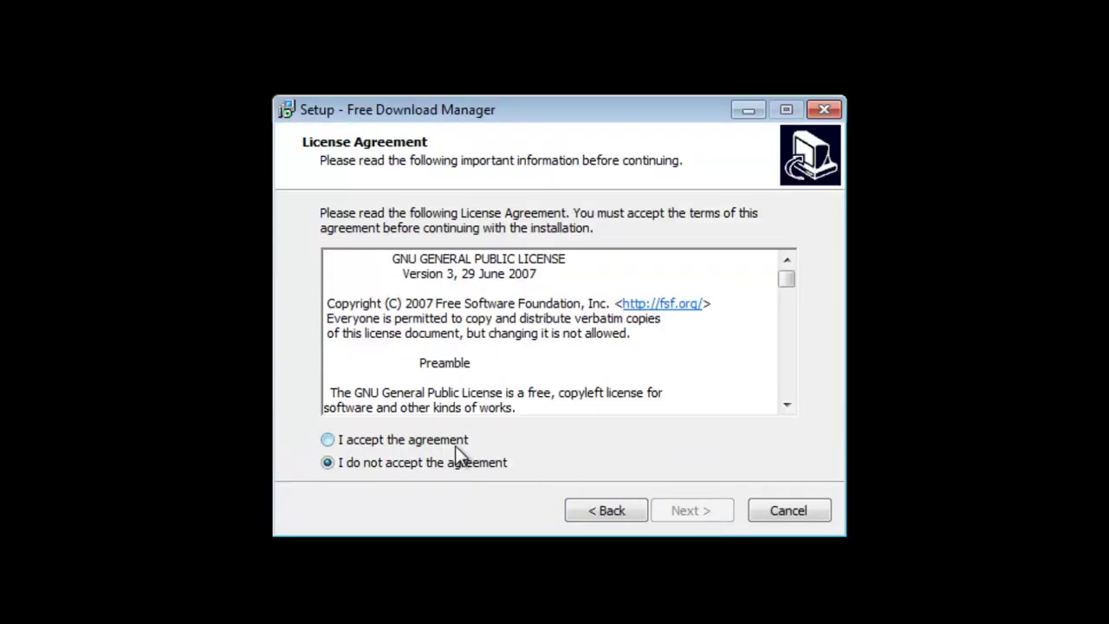
# Accept the license agreement and turn off Bittorrent protocol support in the Free Download Manager setup
pyautogui.click(457, 442)
pyautogui.click(667, 511)
pyautogui.click(328, 362)
pyautogui.click(696, 515)
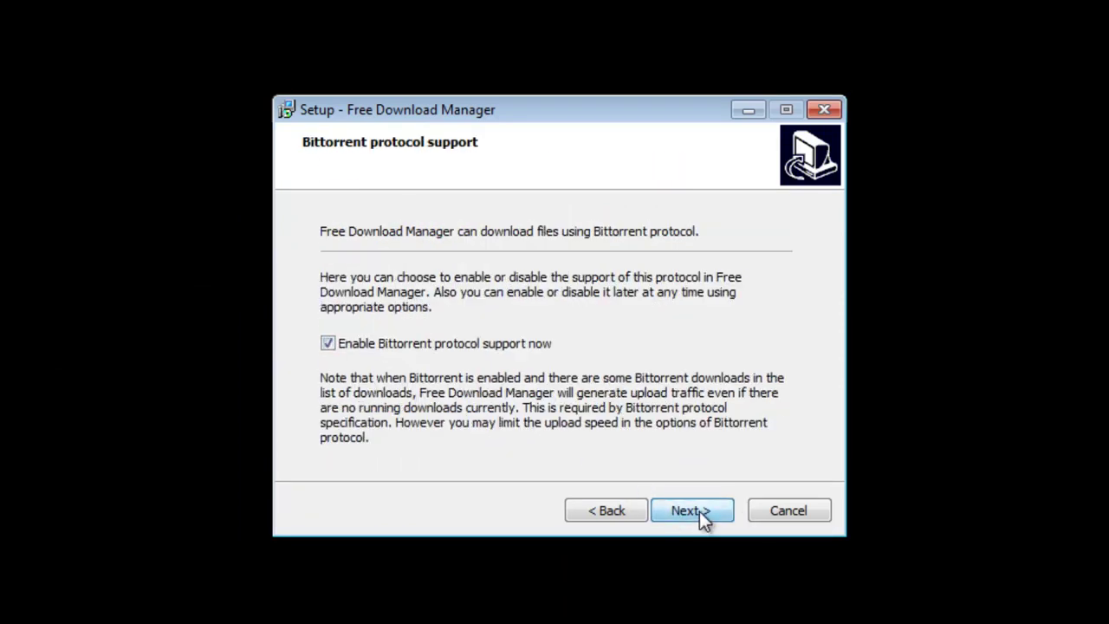
pyautogui.click(331, 343)
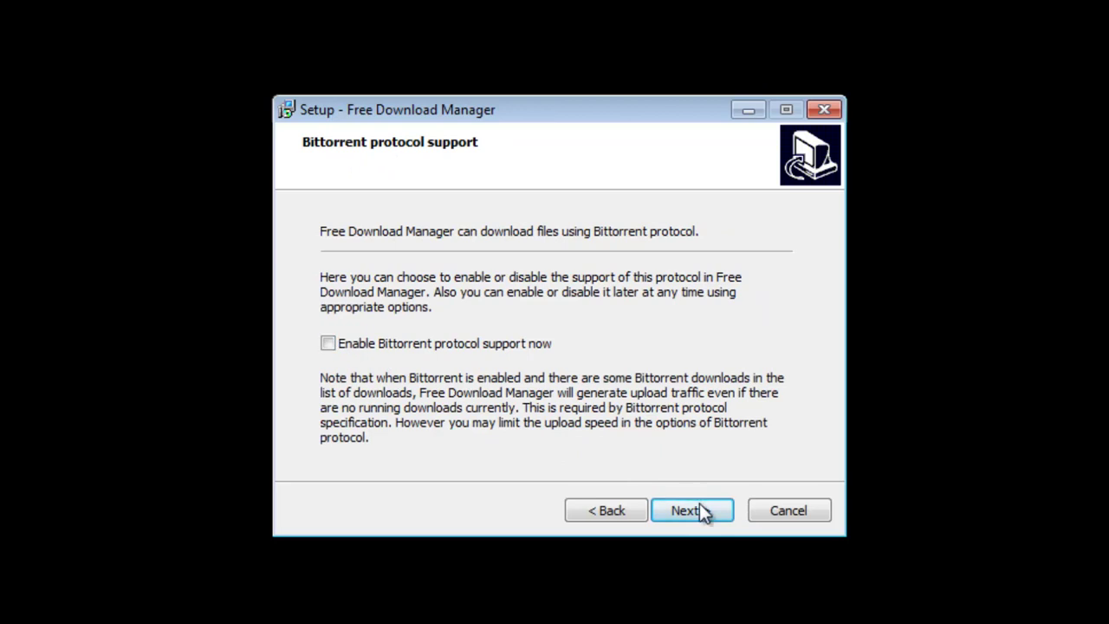
pyautogui.click(700, 510)
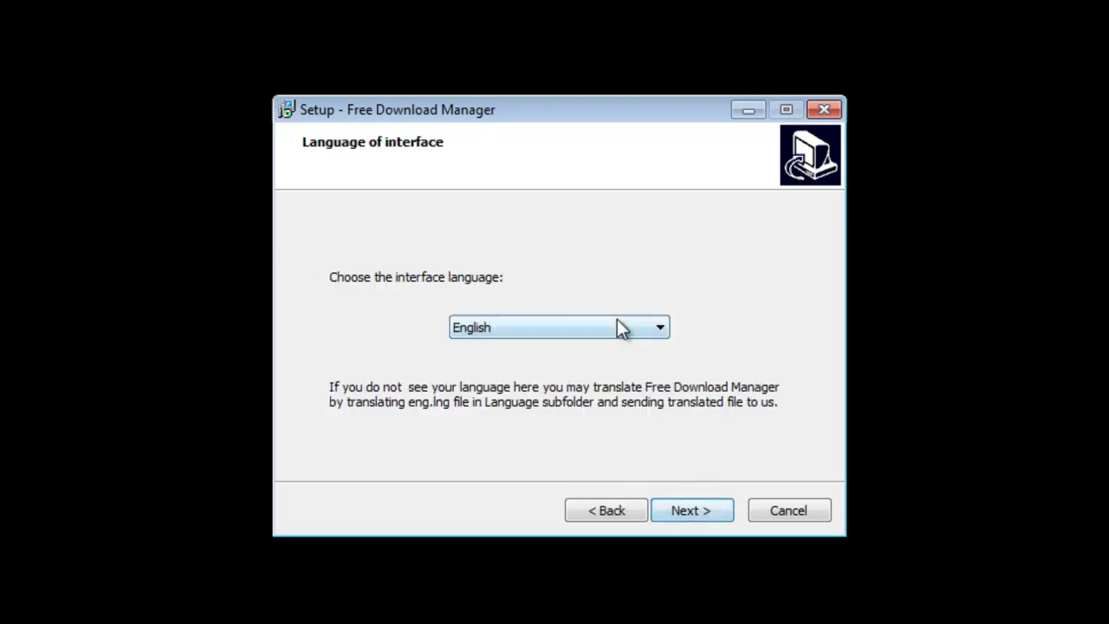
# Keep English and the default Start Menu folder, and turn off the desktop icon and the automatic launch at Windows startup
pyautogui.click(681, 510)
pyautogui.click(684, 513)
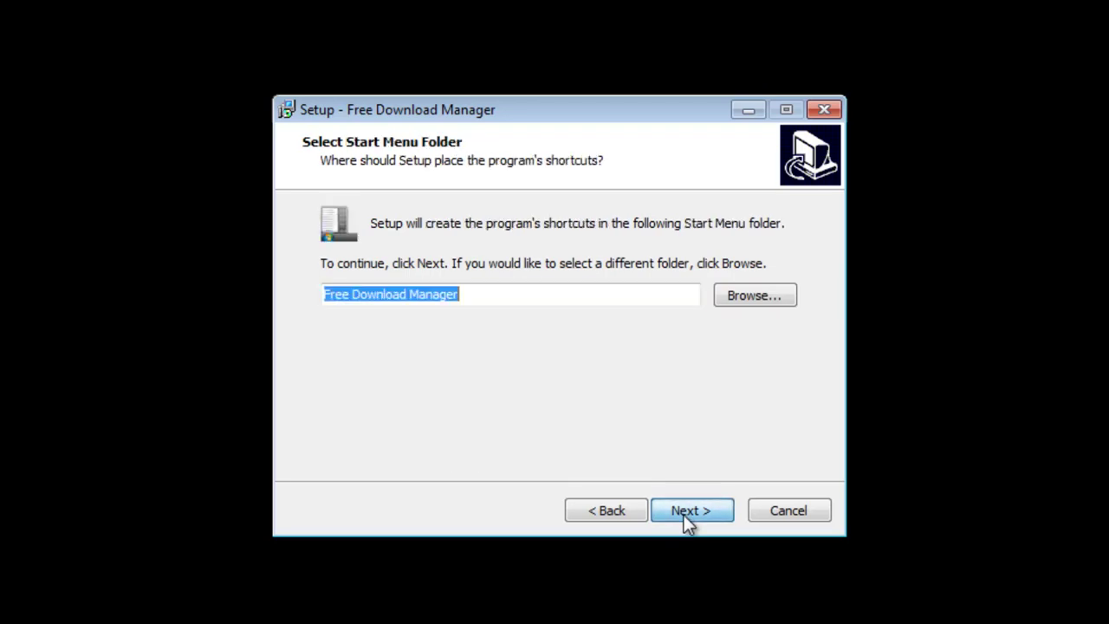
pyautogui.click(684, 511)
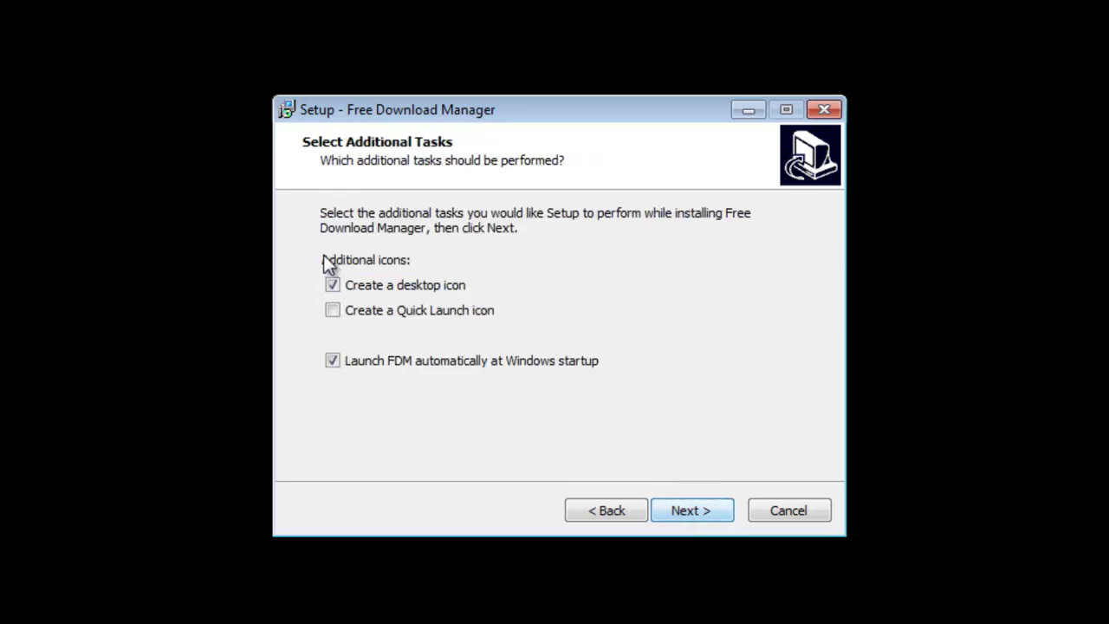
pyautogui.click(363, 291)
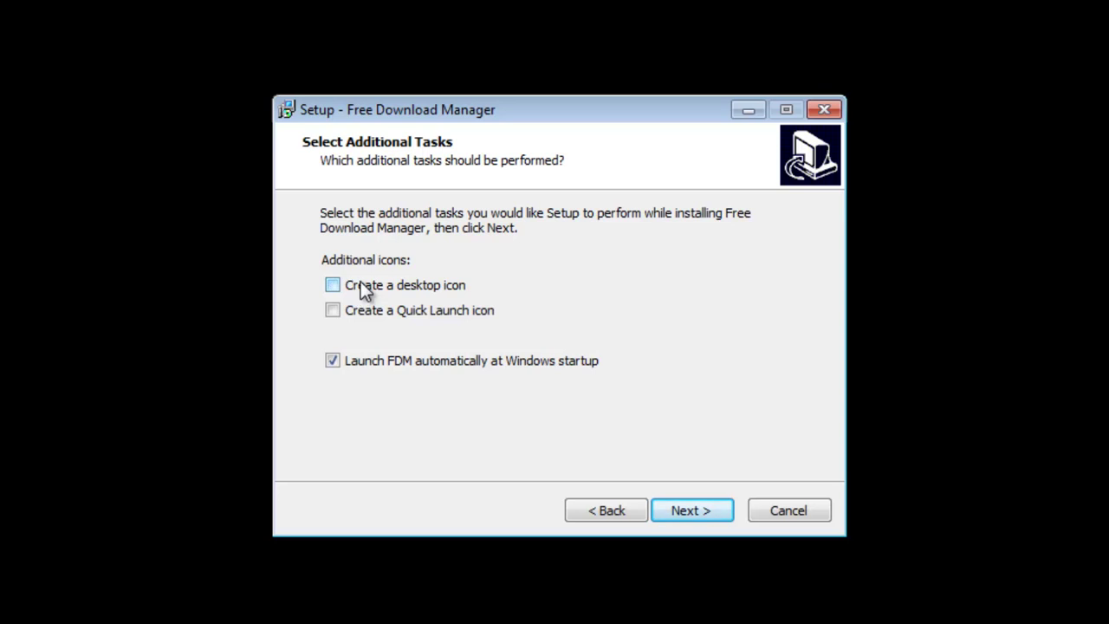
pyautogui.click(366, 358)
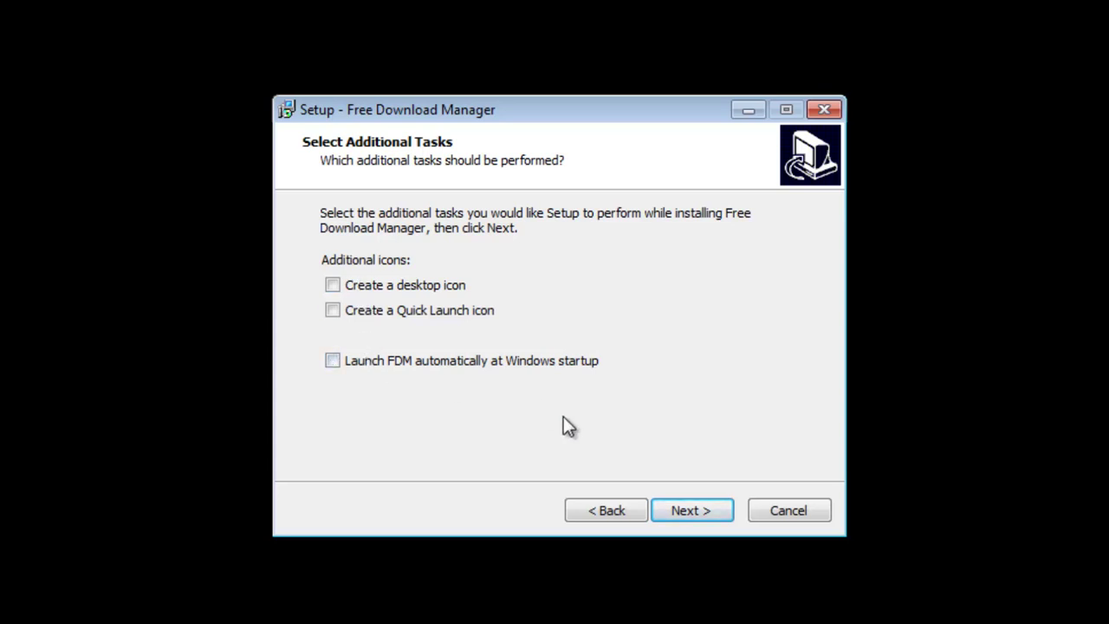
# Install Free Download Manager and finish the setup with the option to launch the program left on
pyautogui.click(685, 503)
pyautogui.click(685, 504)
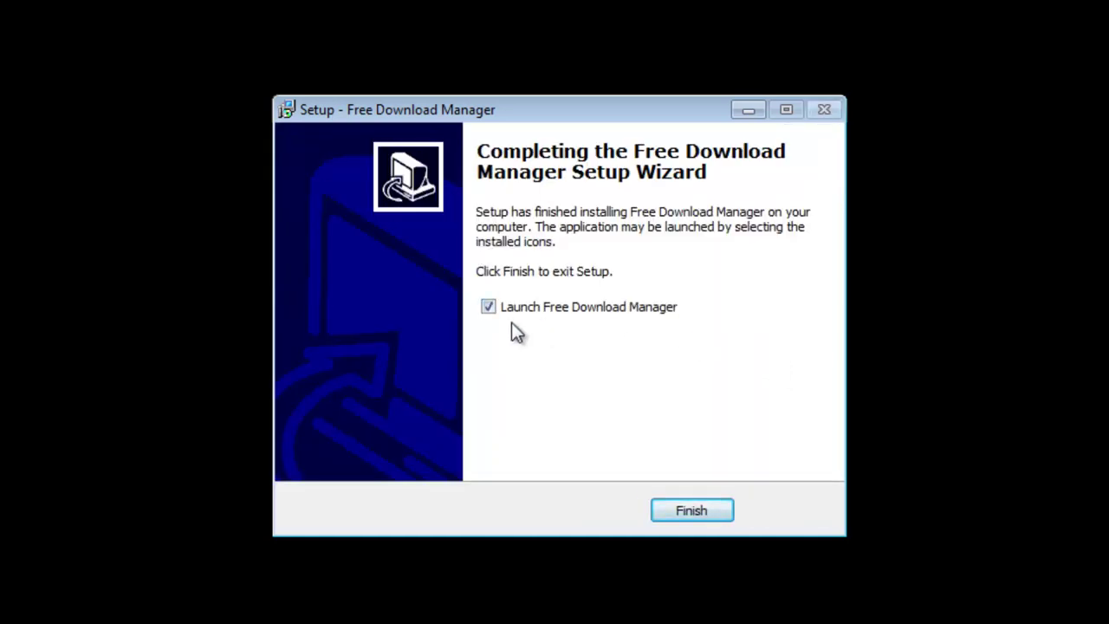
pyautogui.click(701, 512)
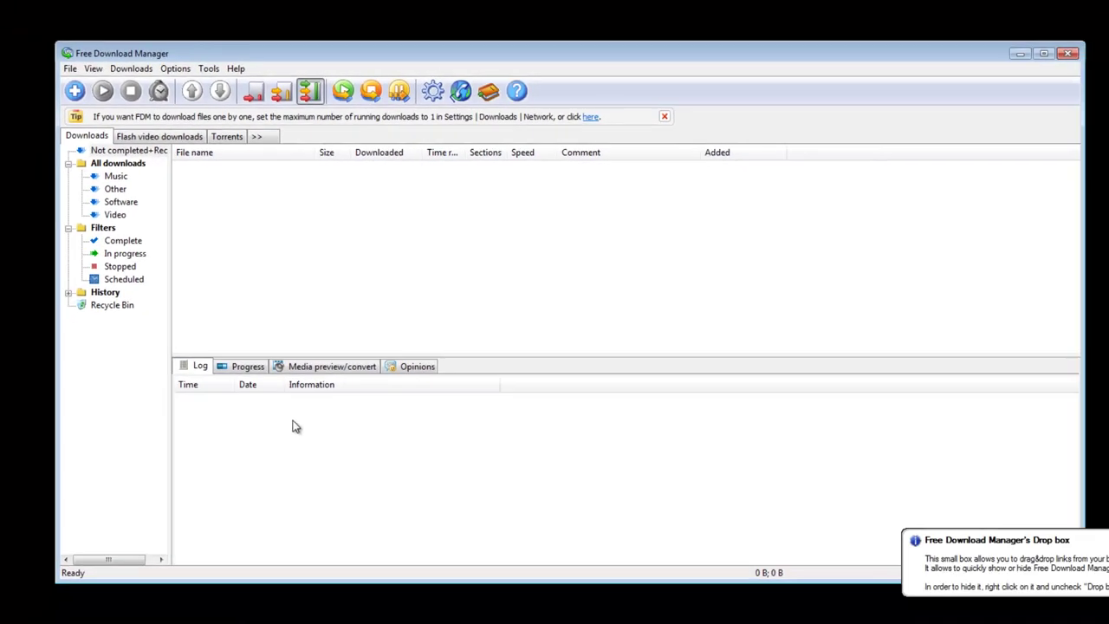
# Return to the Windows Server download page in the browser and copy the link address of the 2.6 GB amd64 file
pyautogui.click(234, 29)
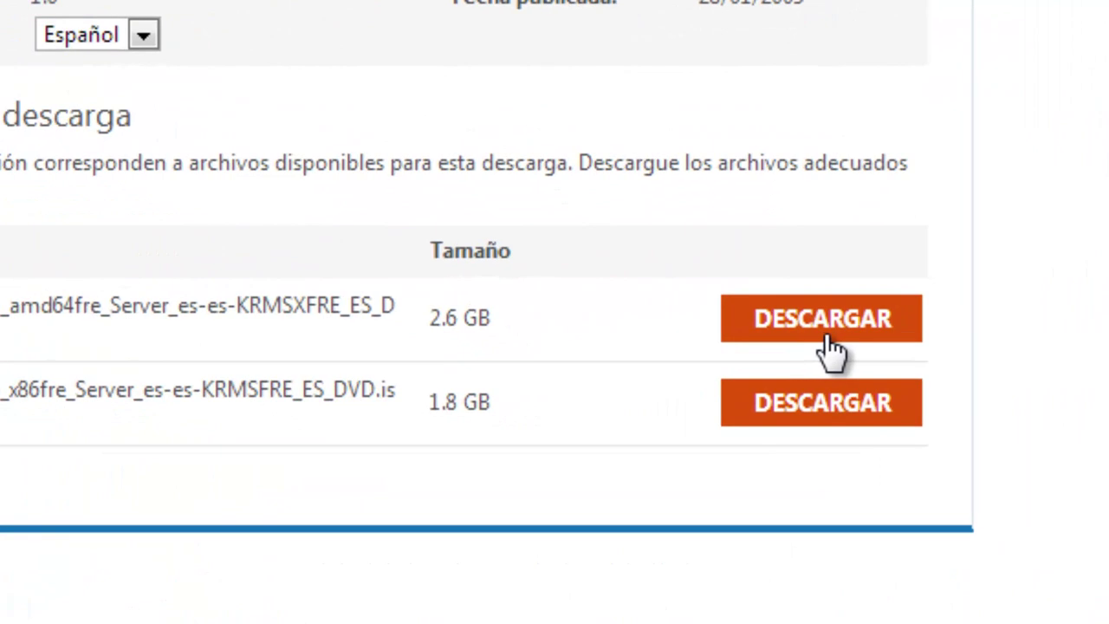
pyautogui.rightClick(808, 320)
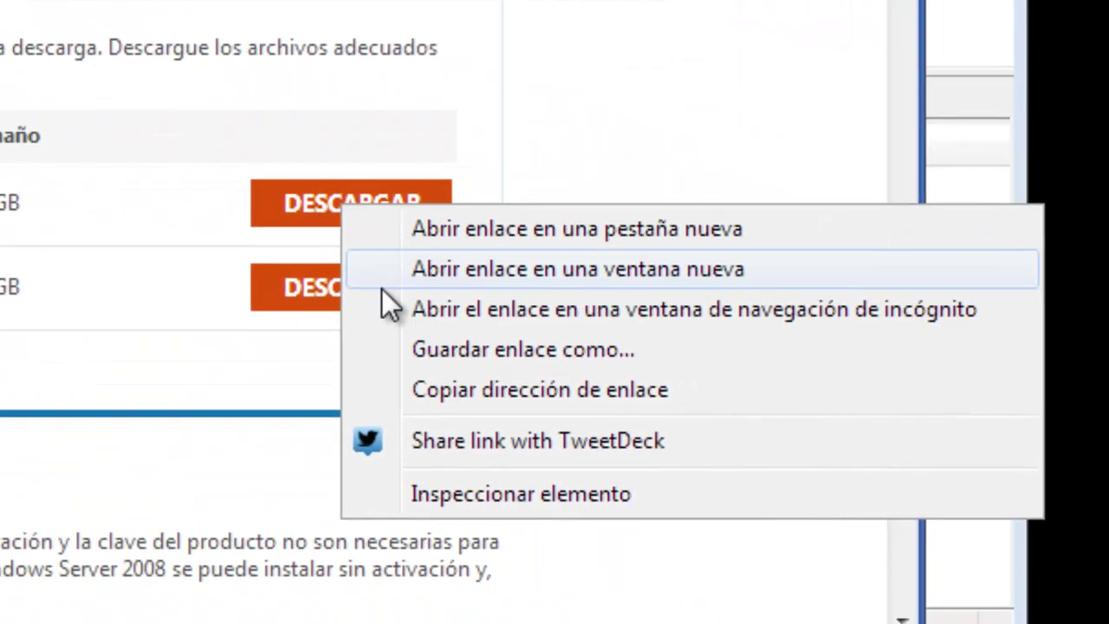
pyautogui.press('Escape')
pyautogui.rightClick(359, 218)
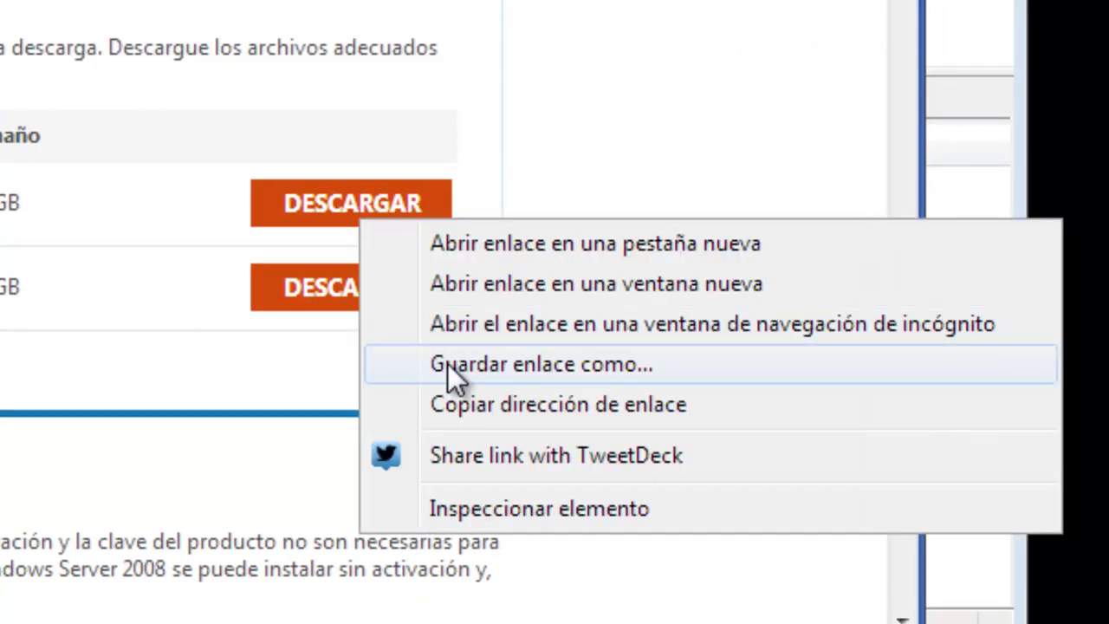
pyautogui.click(469, 403)
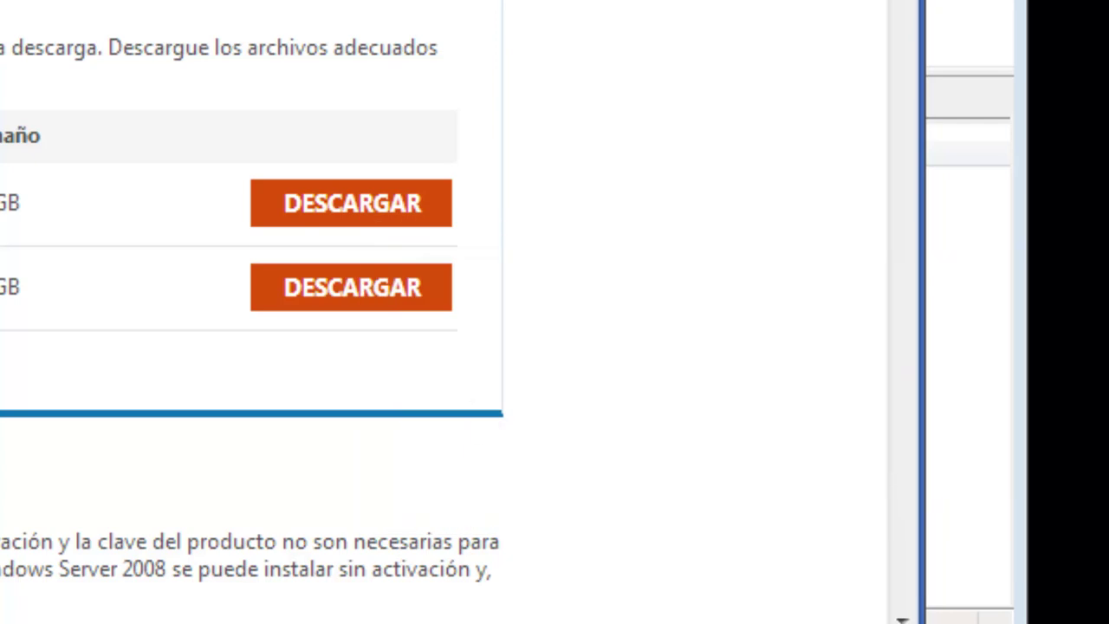
# Switch to Free Download Manager and add a download for the copied Windows Server ISO link, saving it to G:\
pyautogui.hotkey('alt', 'Tab')
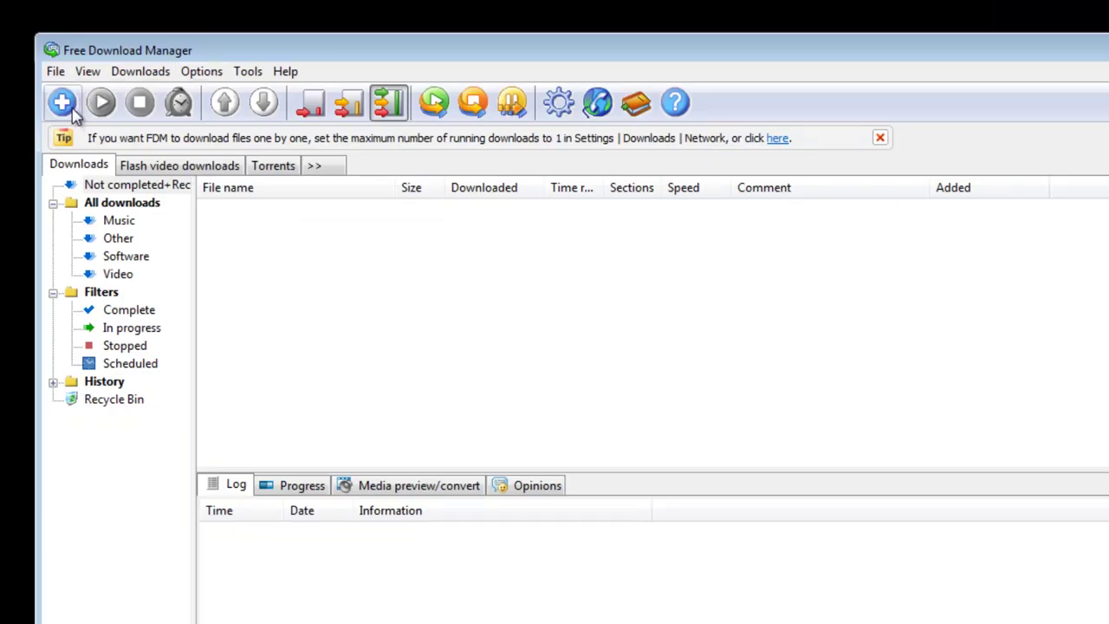
pyautogui.click(71, 109)
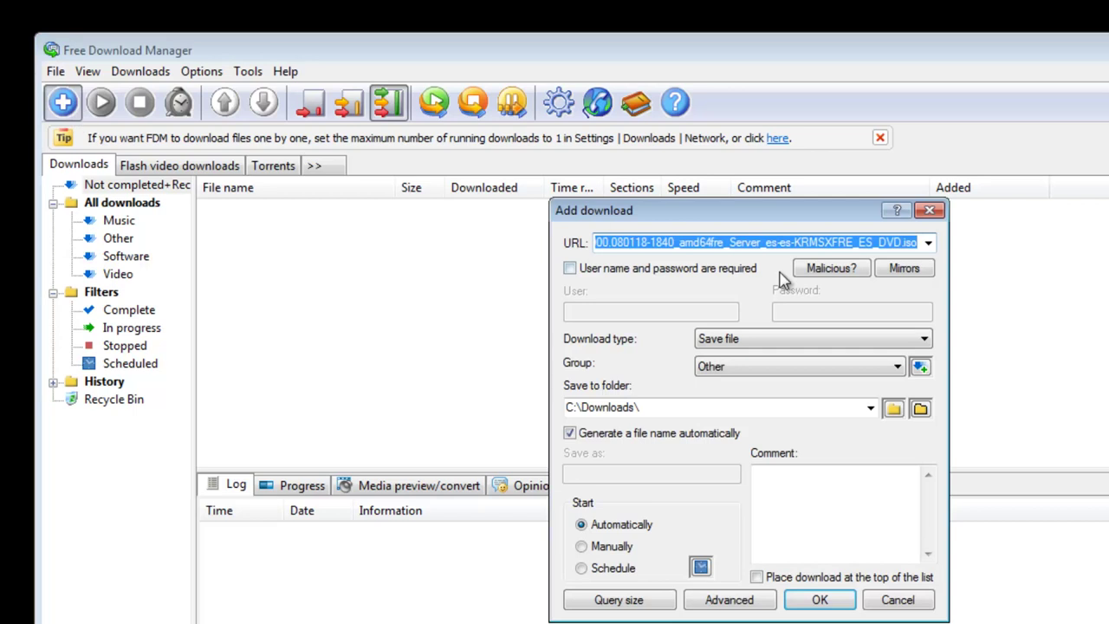
pyautogui.moveTo(771, 245); pyautogui.dragTo(520, 246)
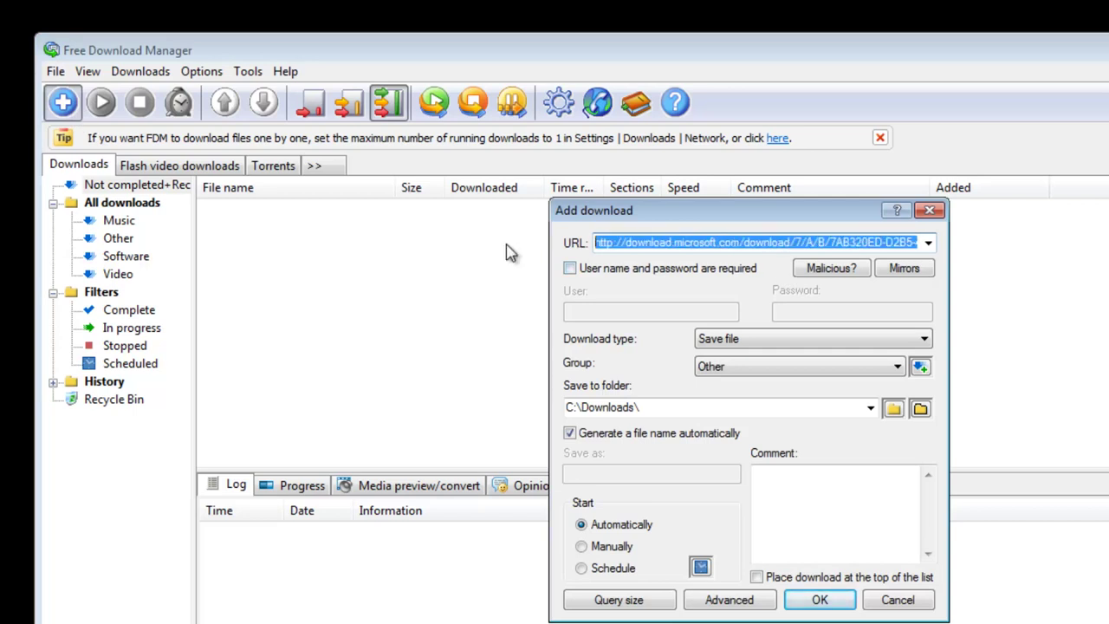
pyautogui.click(605, 243)
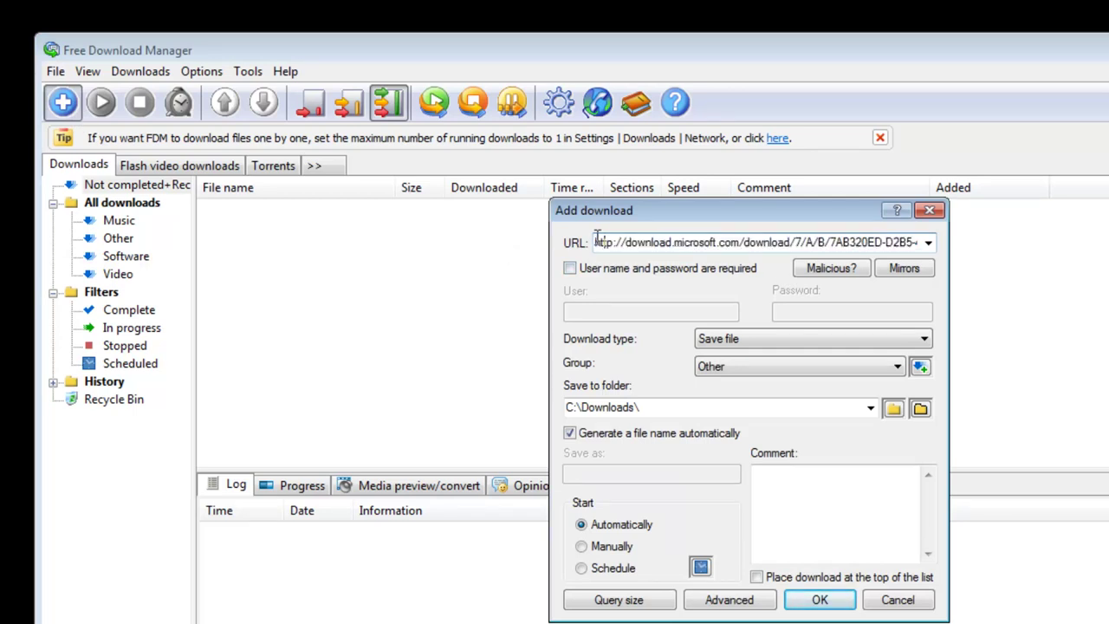
pyautogui.doubleClick(681, 406)
pyautogui.click(821, 601)
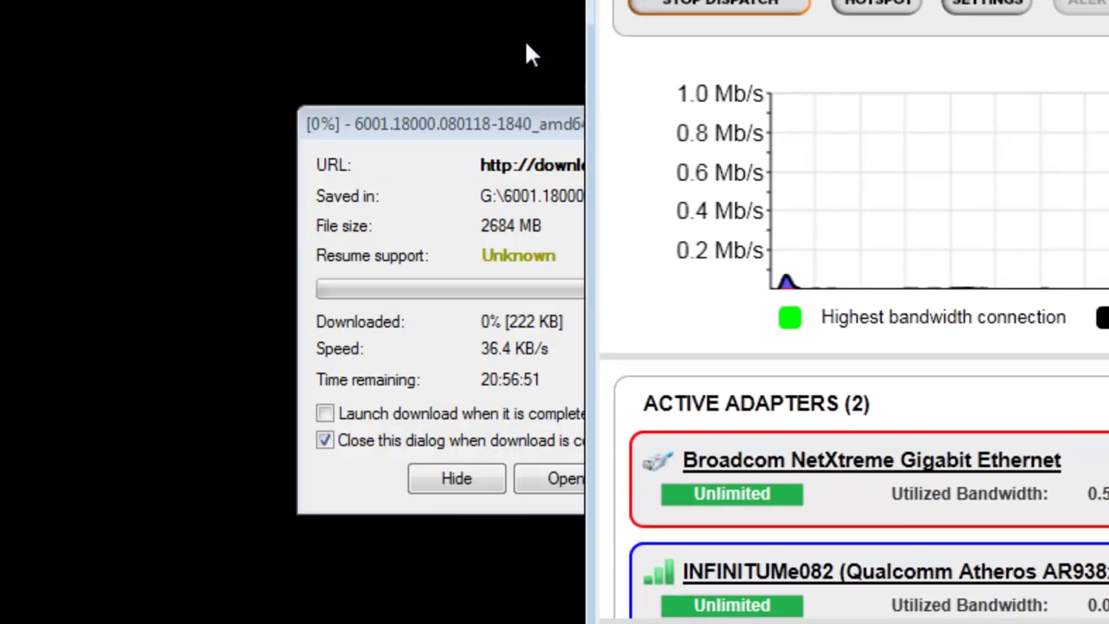
# Place the ISO's download progress window beside Connectify Dispatch to watch the speed, and switch back to Free Download Manager
pyautogui.click(468, 127)
pyautogui.moveTo(469, 127); pyautogui.dragTo(112, 17)
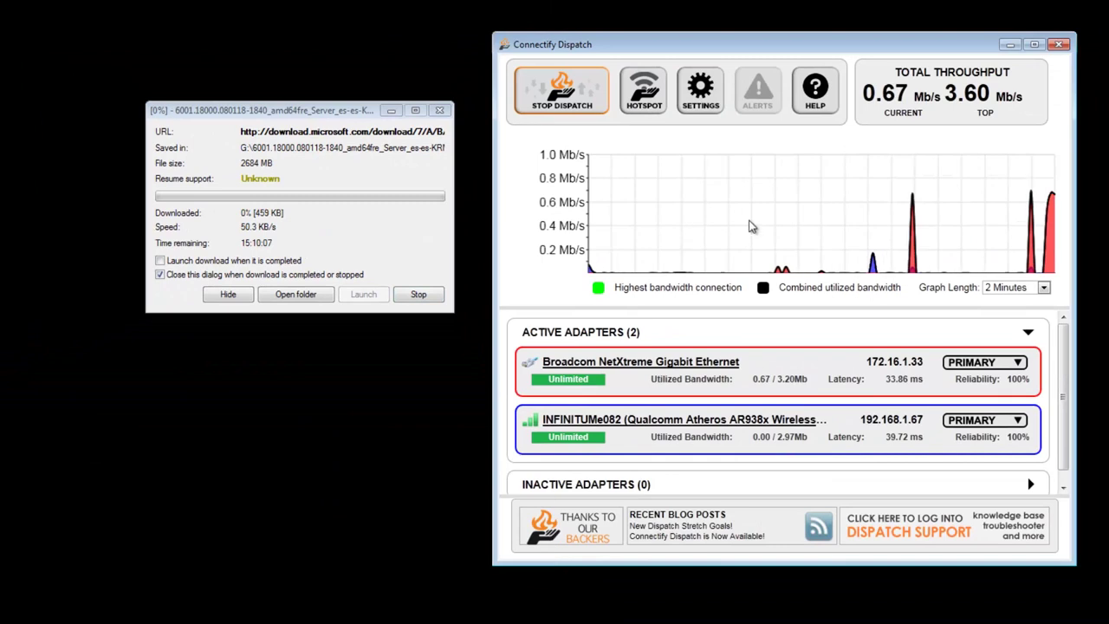
pyautogui.click(357, 235)
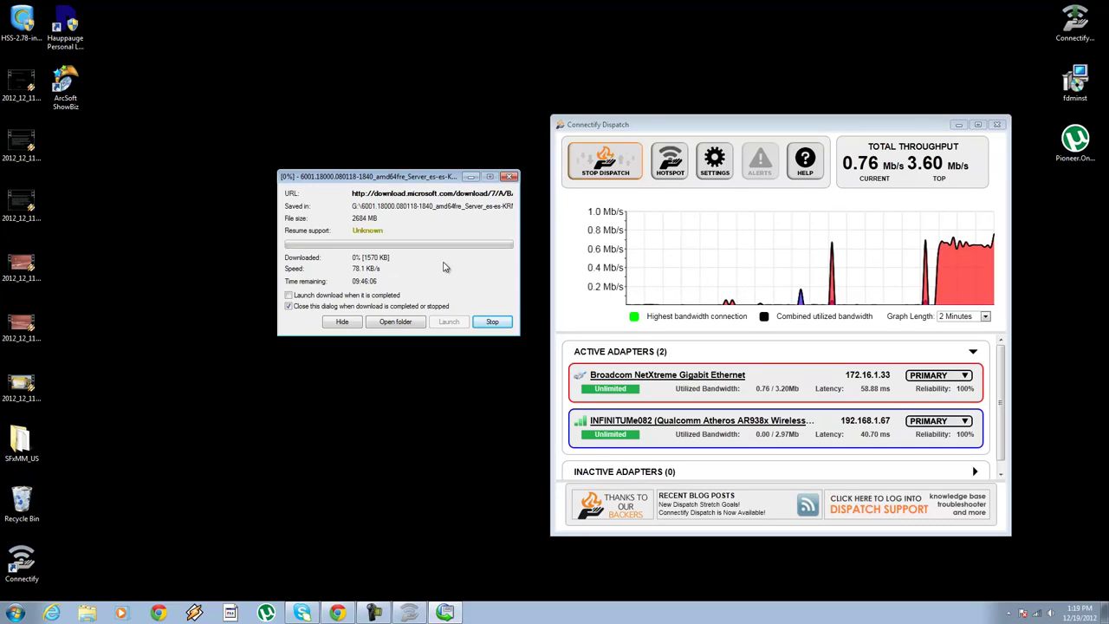
pyautogui.click(445, 613)
pyautogui.rightClick(288, 233)
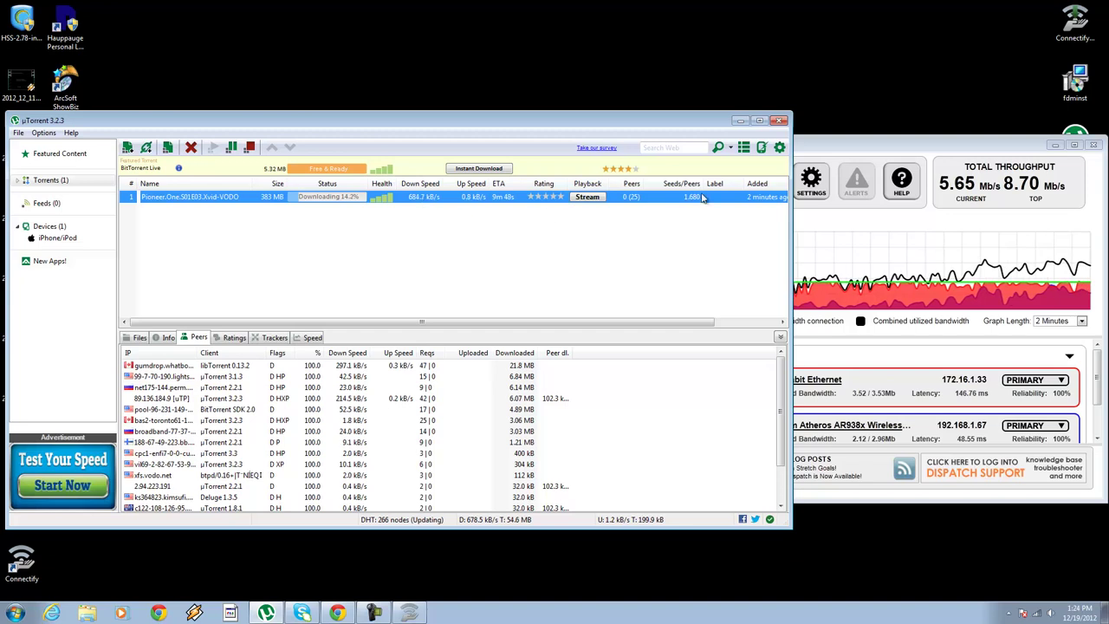
# Compare the torrent's download speed in µTorrent with the total throughput in Connectify Dispatch, moving the Dispatch window fully into view
pyautogui.click(839, 149)
pyautogui.click(637, 123)
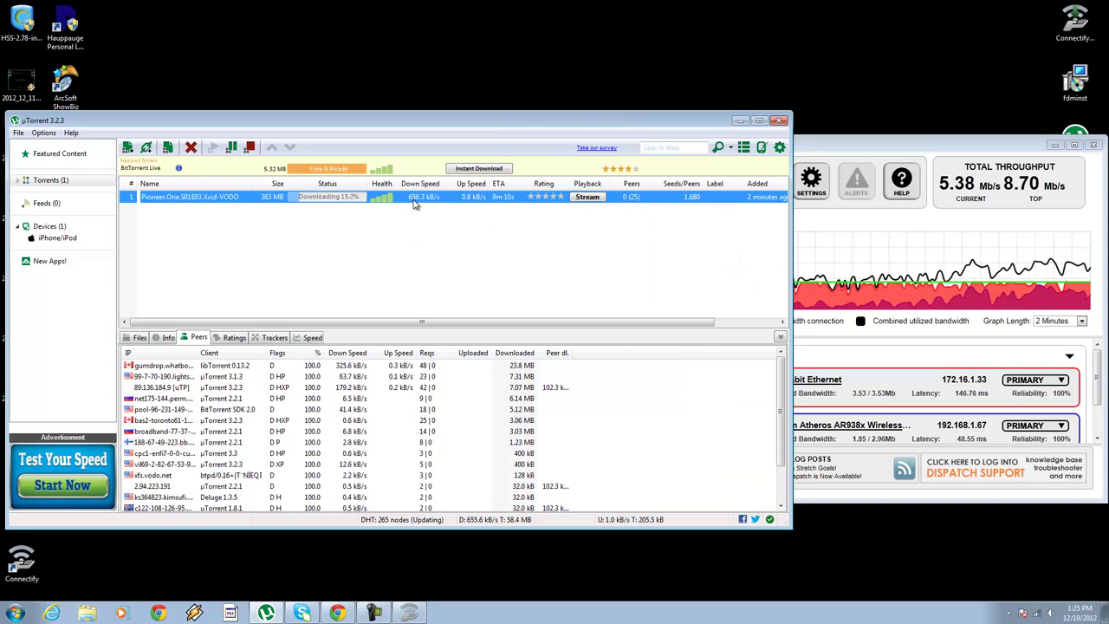
pyautogui.click(827, 151)
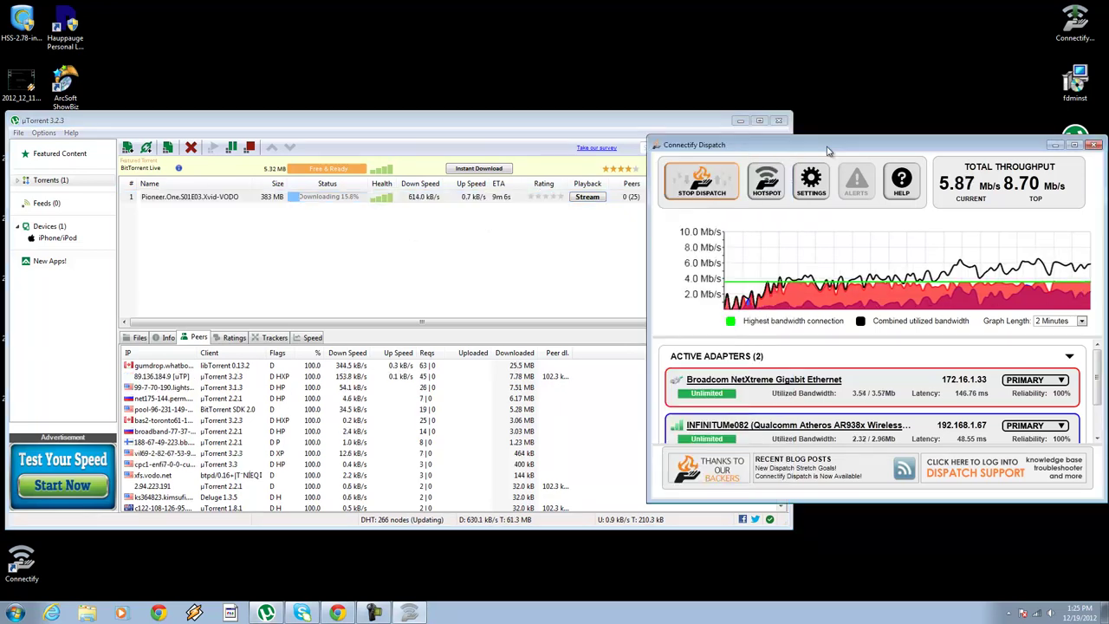
pyautogui.moveTo(790, 150); pyautogui.dragTo(760, 136)
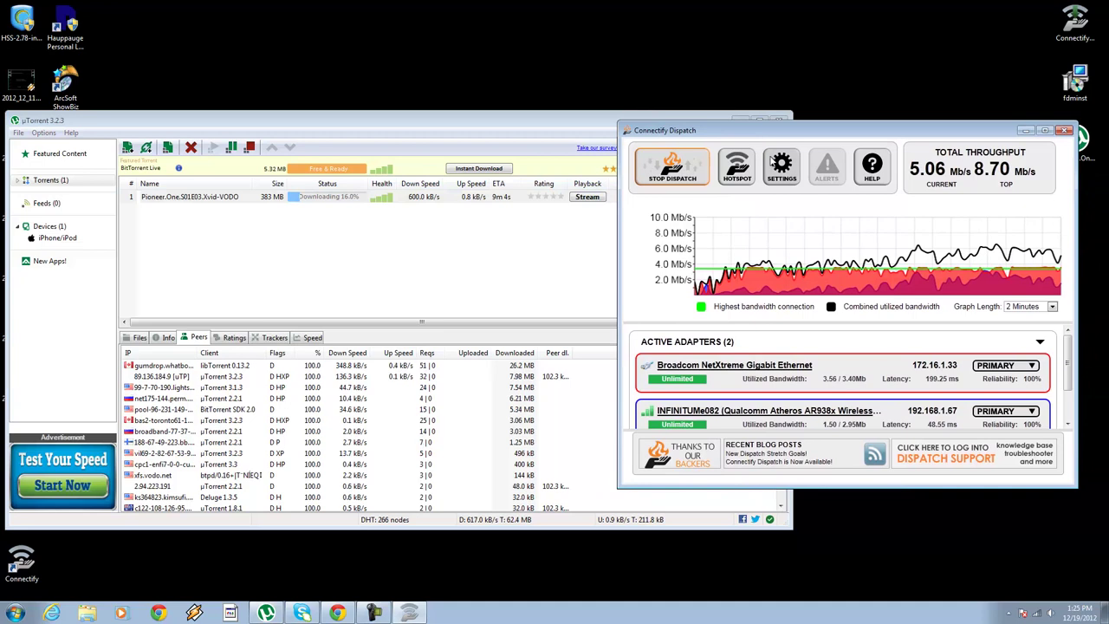
# Set the Qualcomm Atheros wireless adapter's usage to Never in Connectify Dispatch
pyautogui.scroll(-2, 1069, 382)
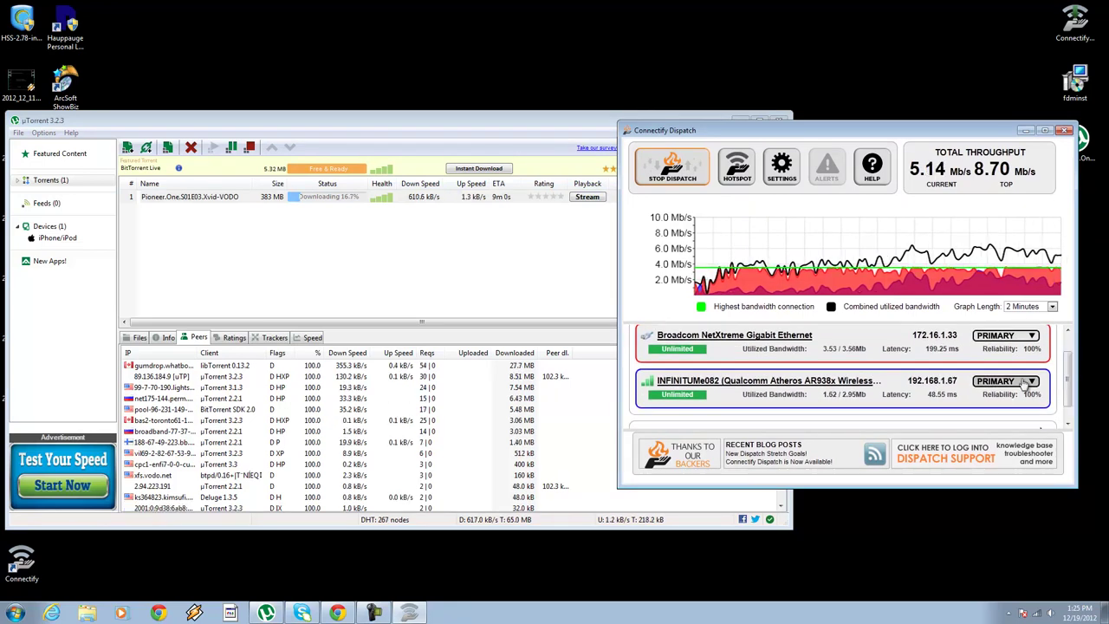
pyautogui.click(1025, 383)
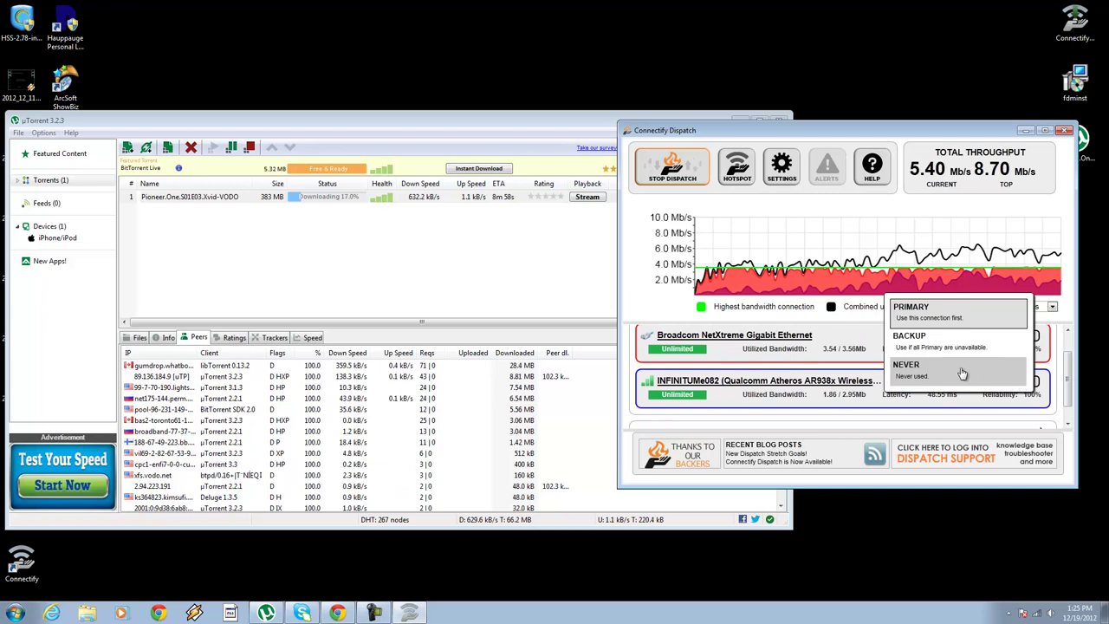
pyautogui.click(932, 374)
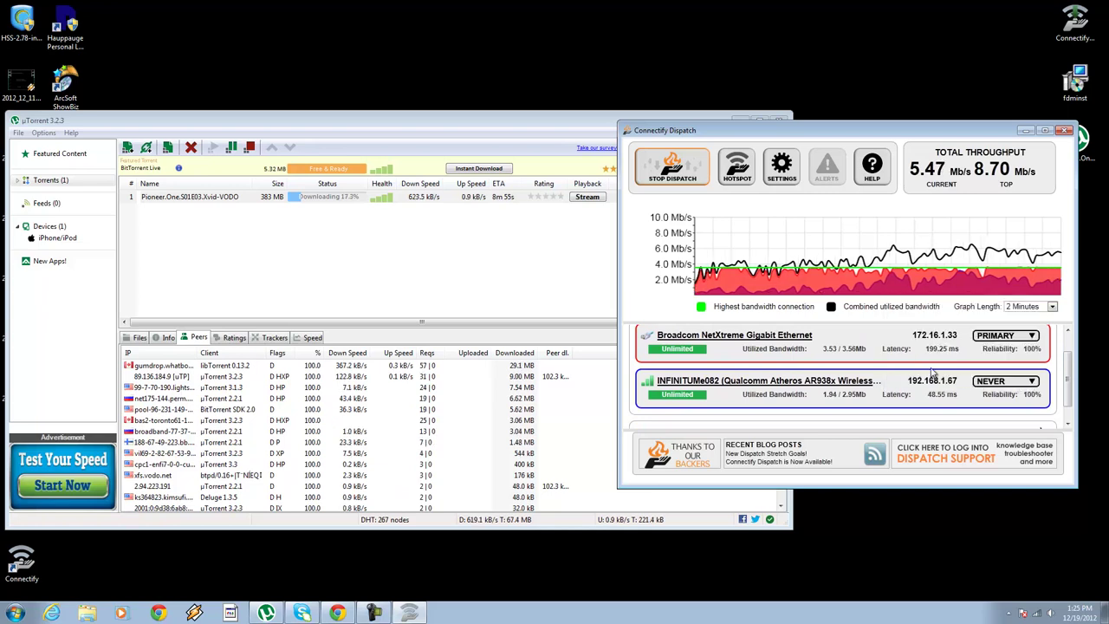
# Check the torrent's download speed in µTorrent against the Dispatch throughput with only the Ethernet adapter in use
pyautogui.click(421, 263)
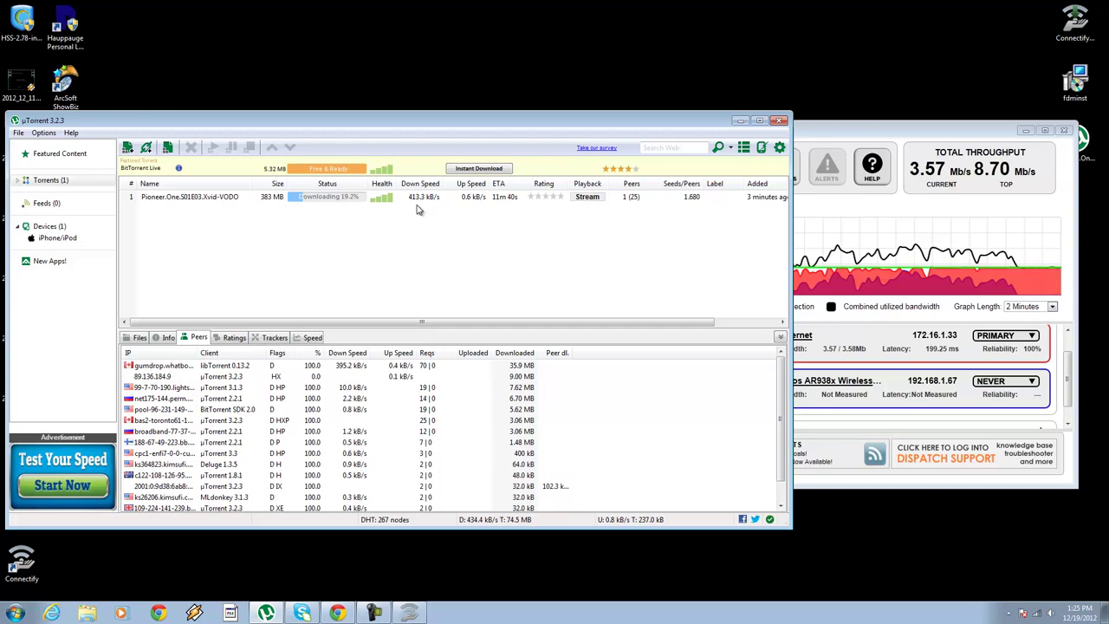
pyautogui.click(1070, 395)
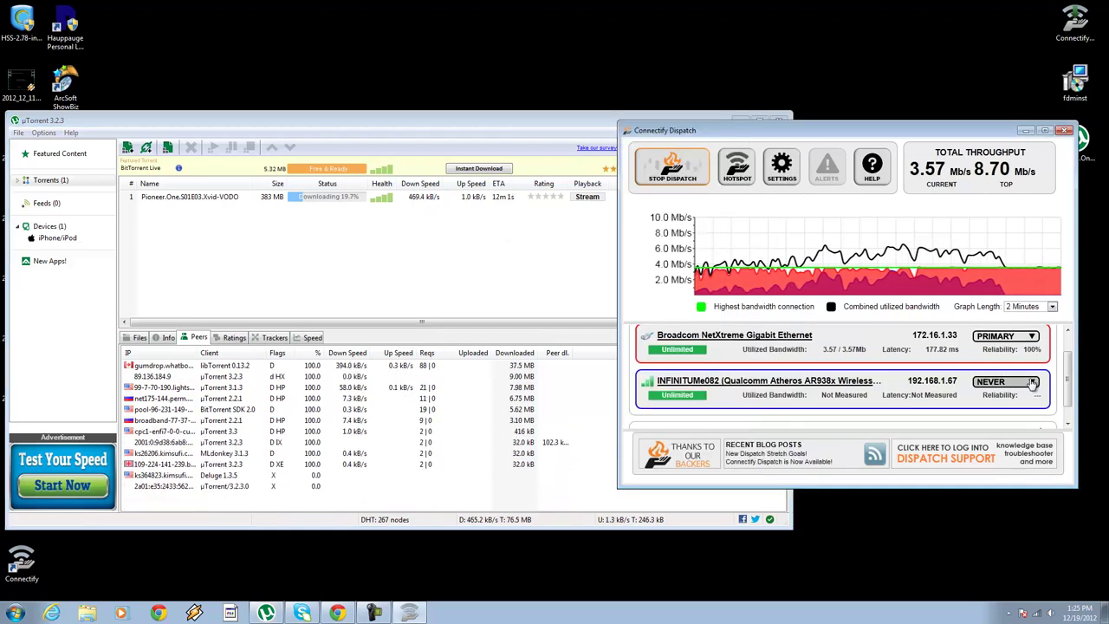
pyautogui.click(531, 265)
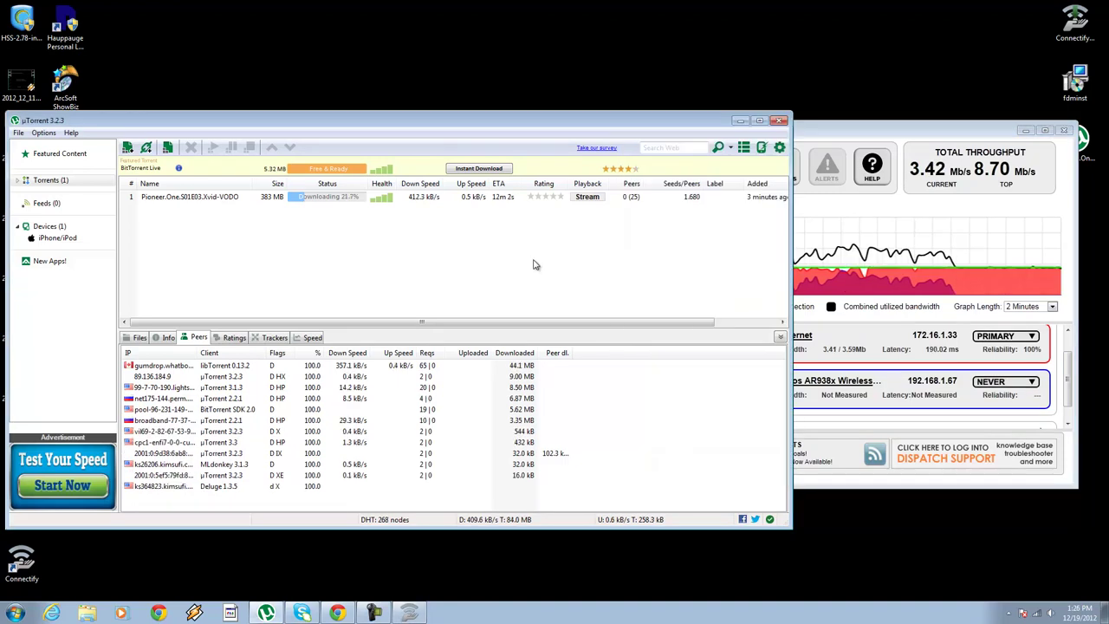